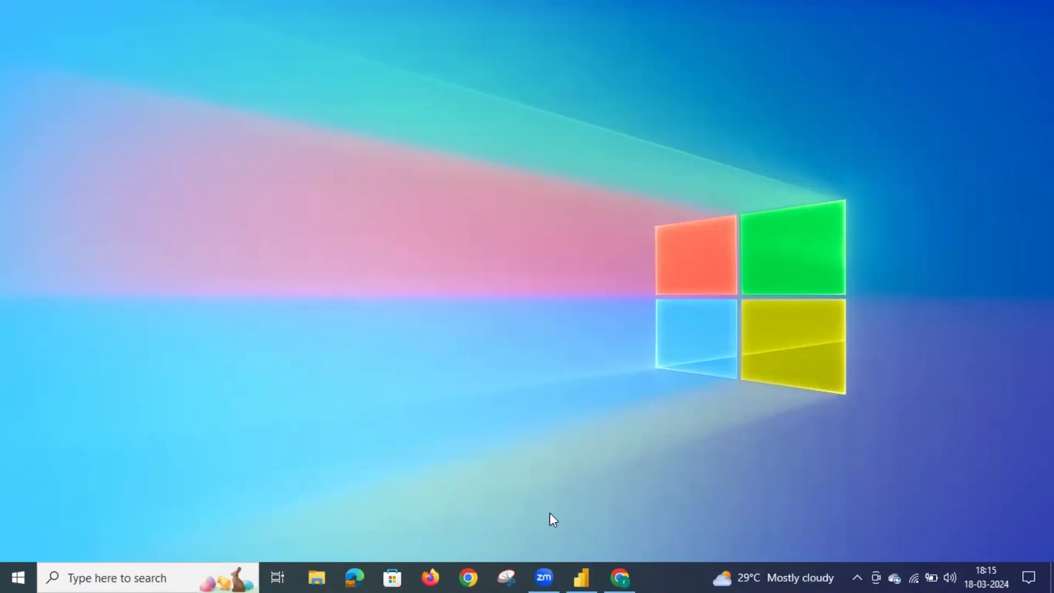
# Switch to Power BI Desktop, dismiss the welcome screen and open the full list of data source connectors
pyautogui.click(581, 576)
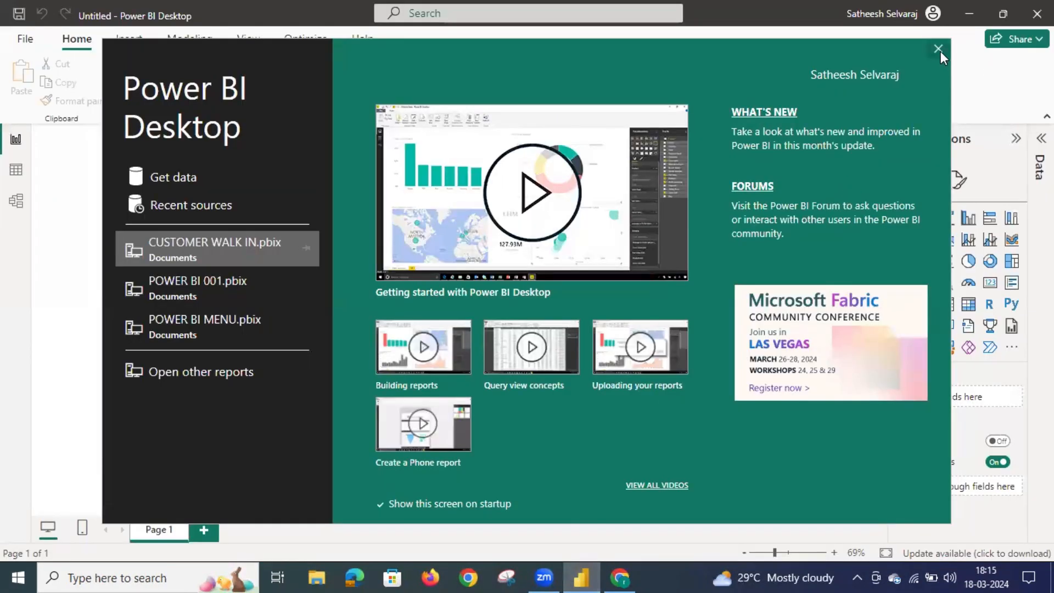
pyautogui.click(936, 50)
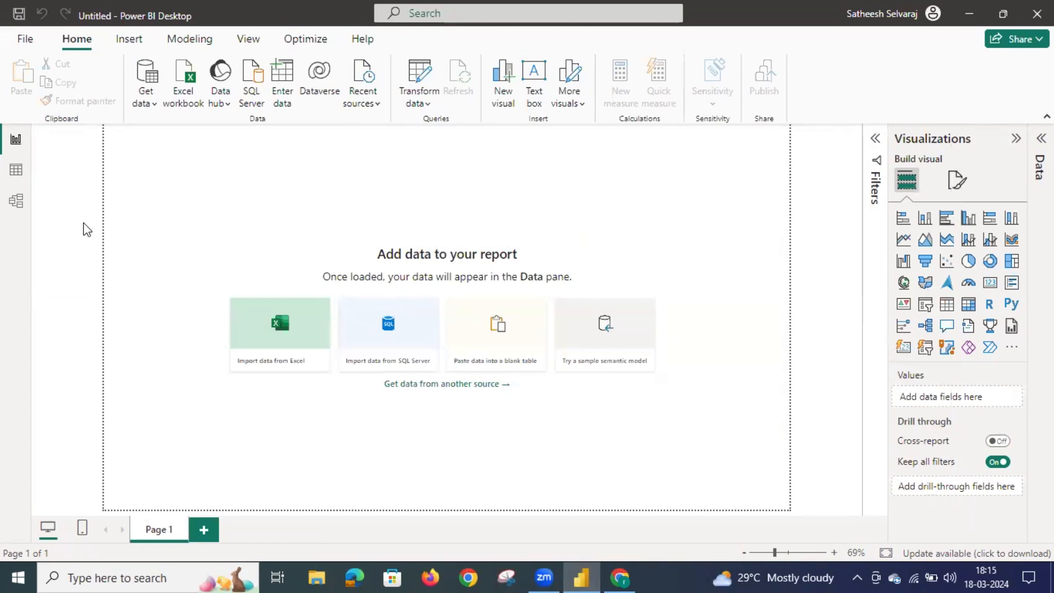
pyautogui.click(154, 103)
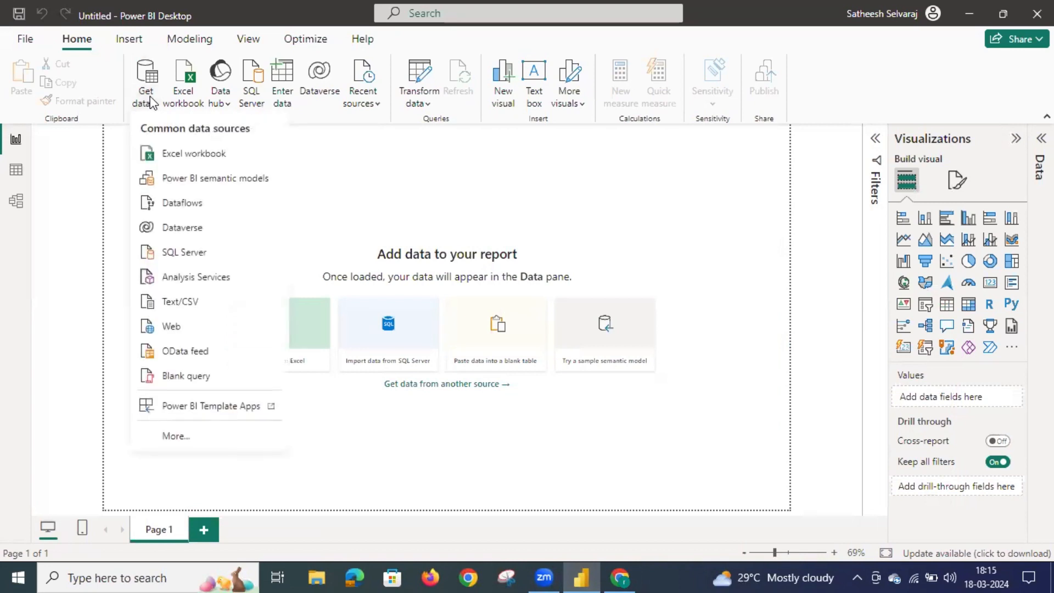
pyautogui.click(175, 438)
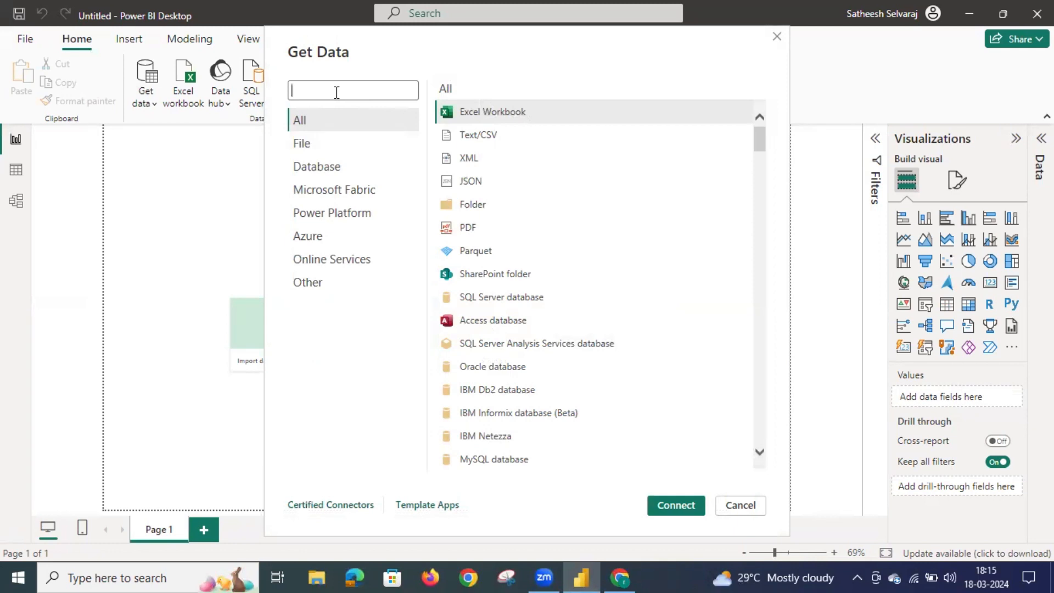
# Search the connectors for "google she", connect with Google Sheets and accept the third-party service notice
pyautogui.write('goo')
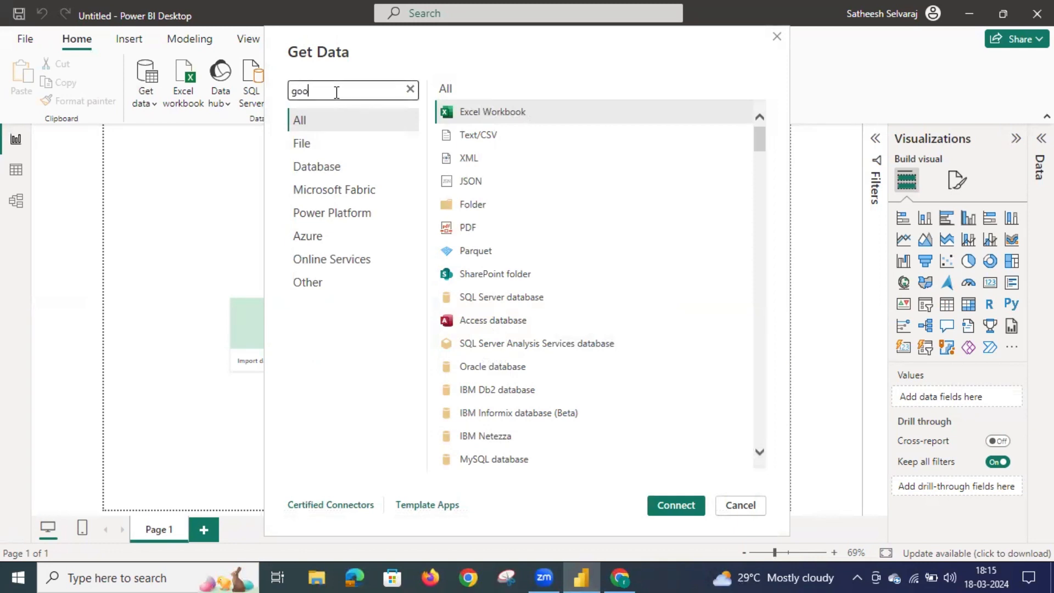
pyautogui.write('gle ')
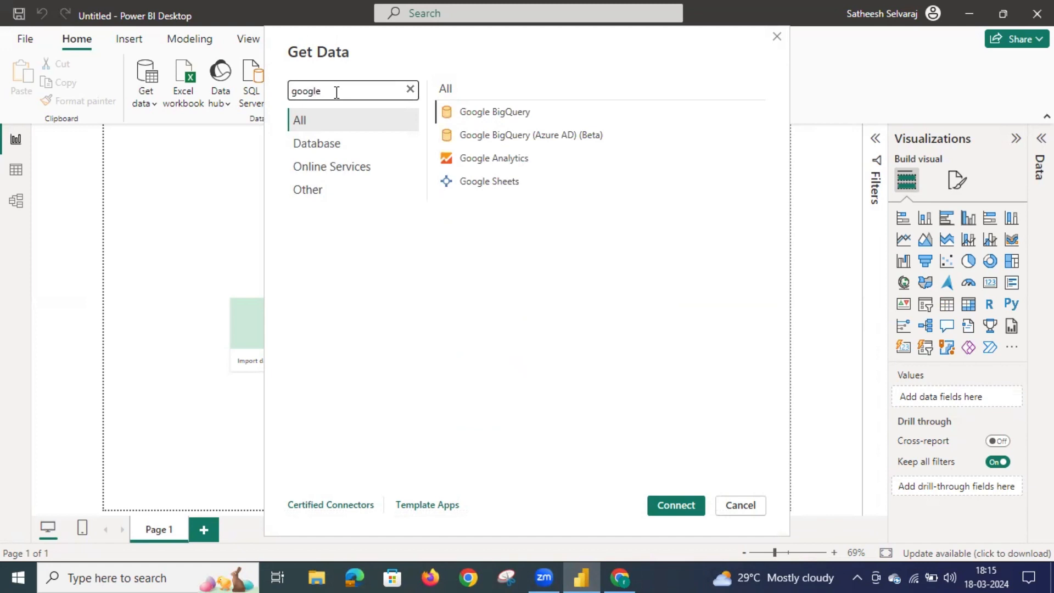
pyautogui.write('she')
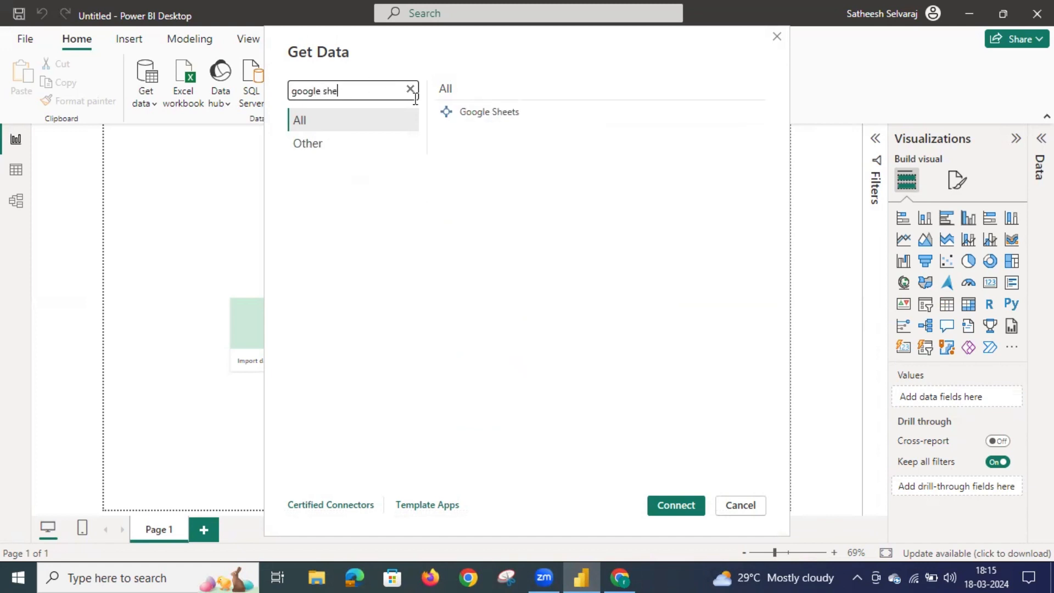
pyautogui.click(484, 115)
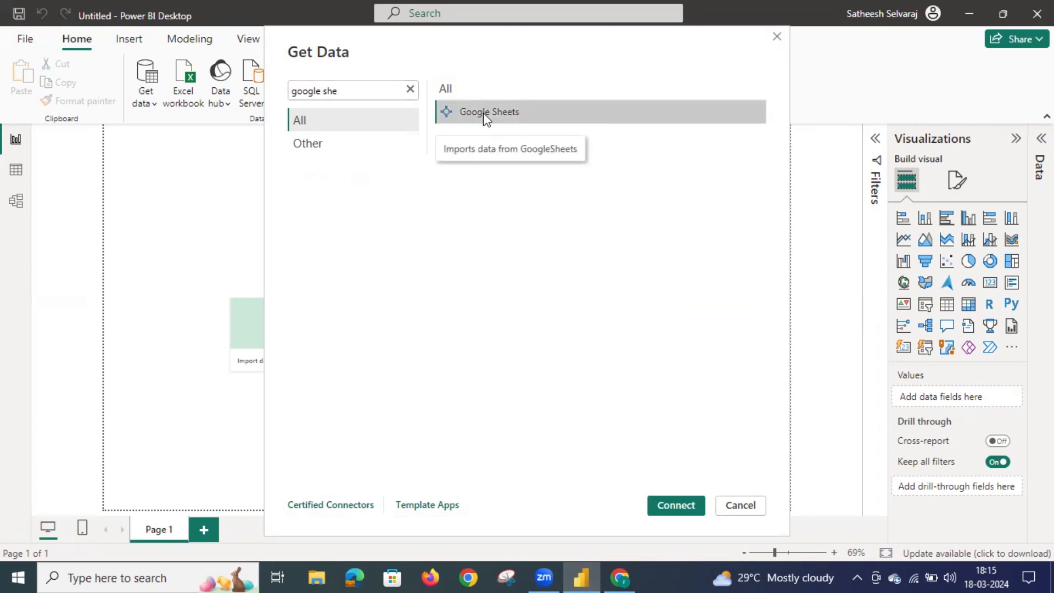
pyautogui.click(670, 500)
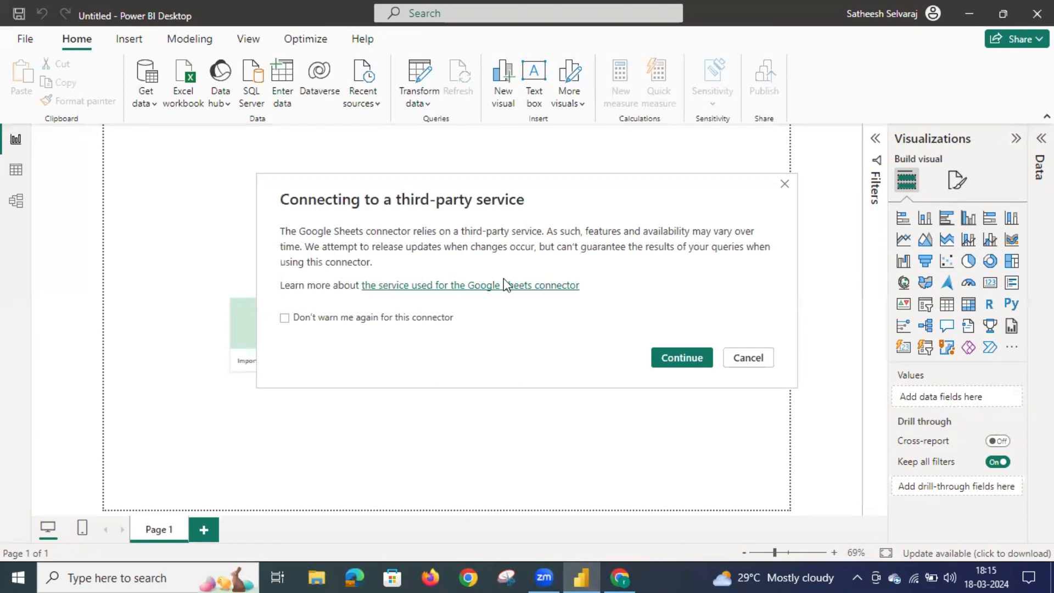
pyautogui.click(681, 357)
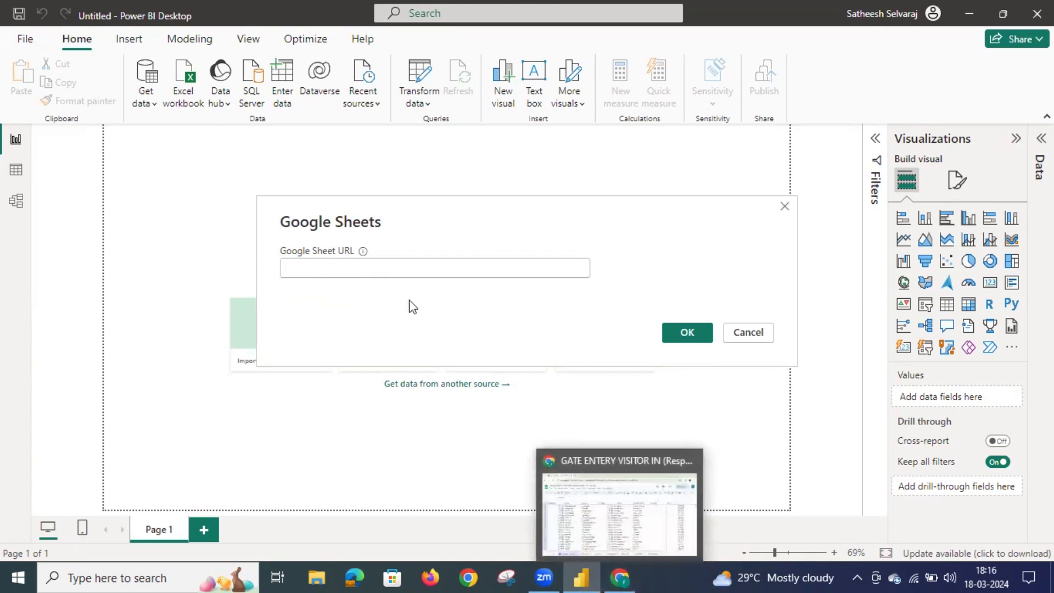
# Copy the URL of the GATE ENTERY VISITOR IN (Responses) spreadsheet from Chrome and submit it as the Google Sheet URL in Power BI Desktop
pyautogui.click(620, 577)
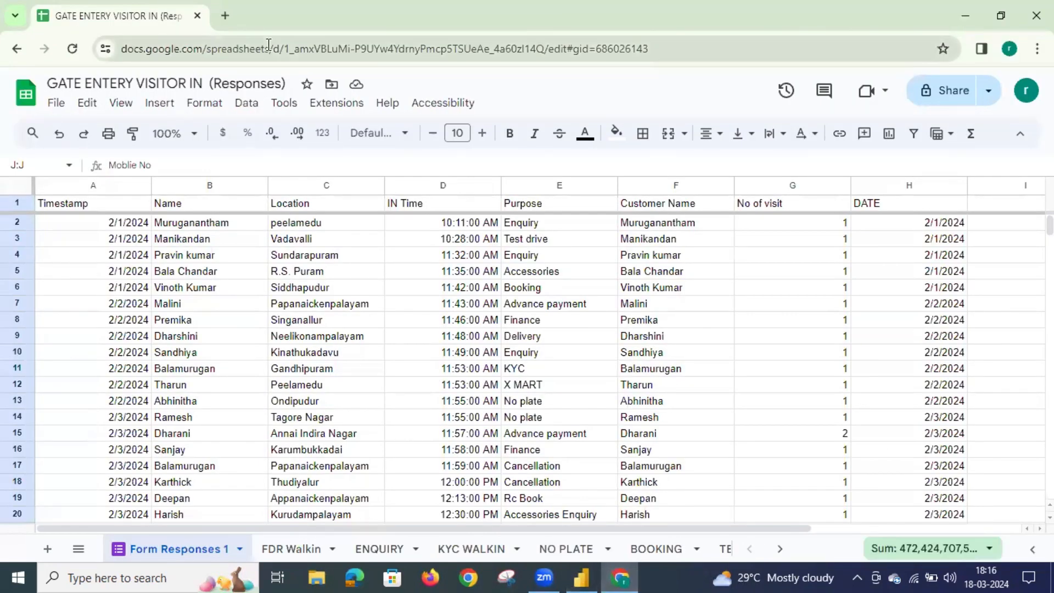
pyautogui.click(660, 50)
pyautogui.hotkey('ctrl', 'c')
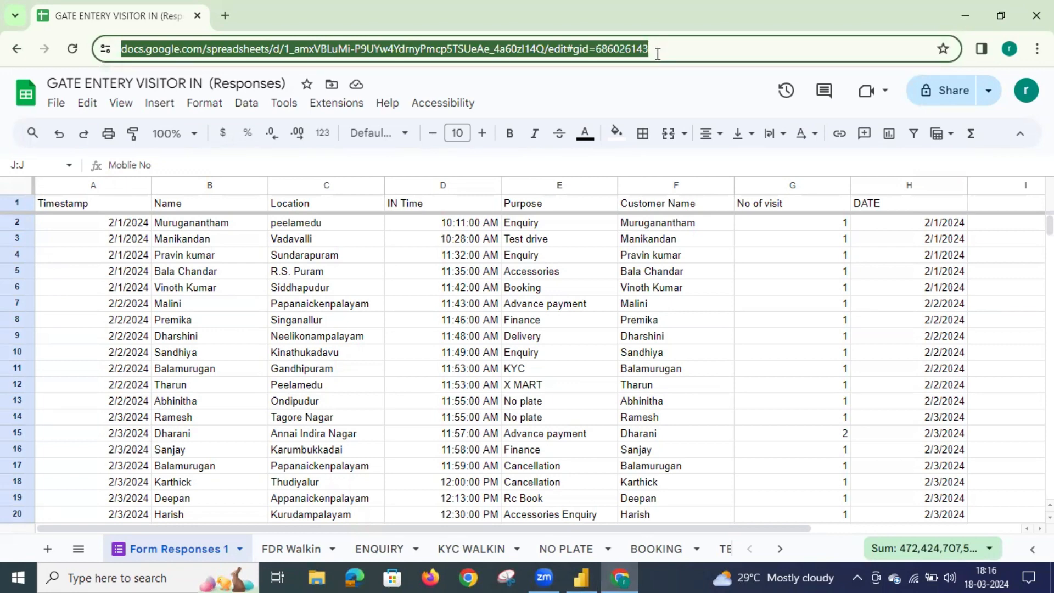
pyautogui.click(585, 575)
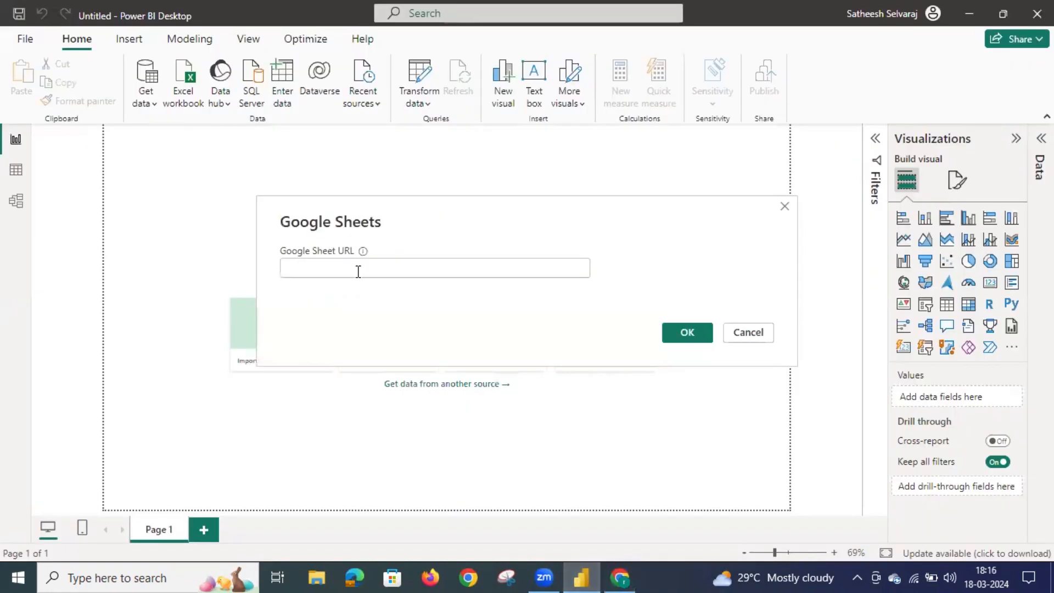
pyautogui.click(343, 269)
pyautogui.hotkey('ctrl', 'v')
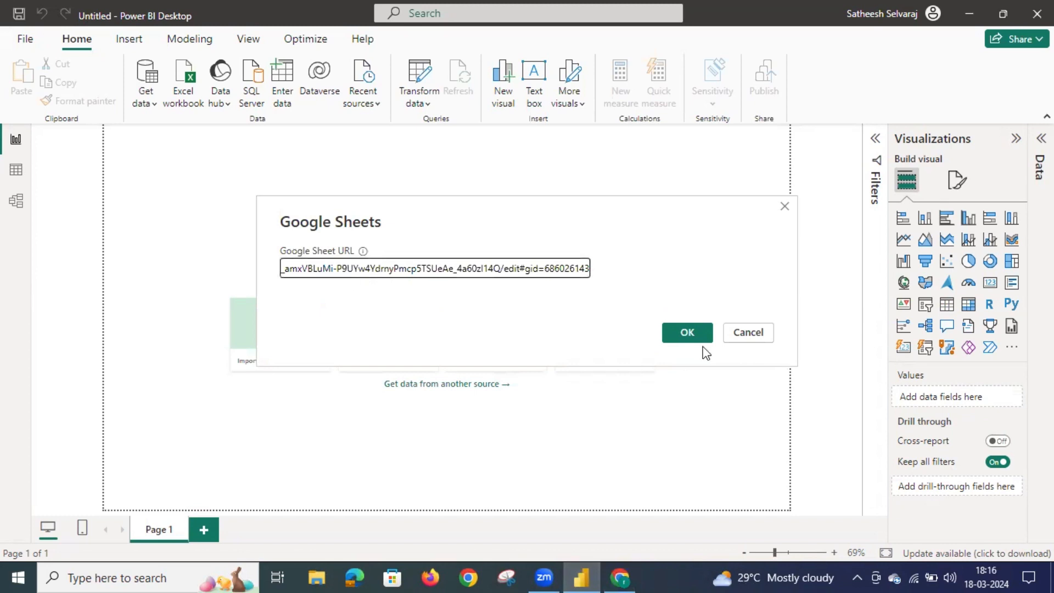
pyautogui.click(693, 336)
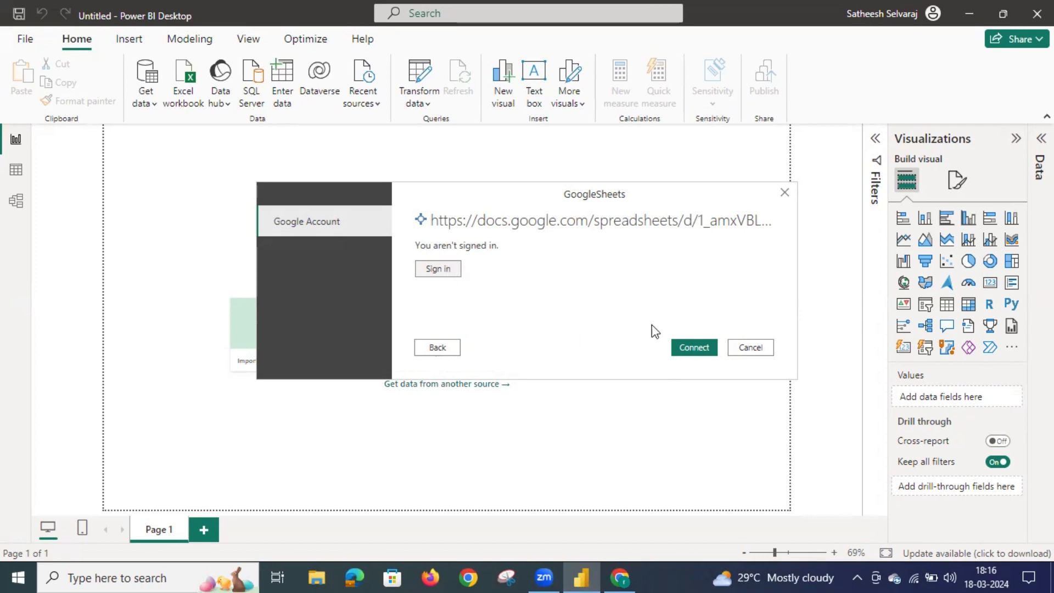
# Sign in with the existing Google account, allow Power BI Desktop access, and connect to the spreadsheet back in Power BI Desktop
pyautogui.click(696, 349)
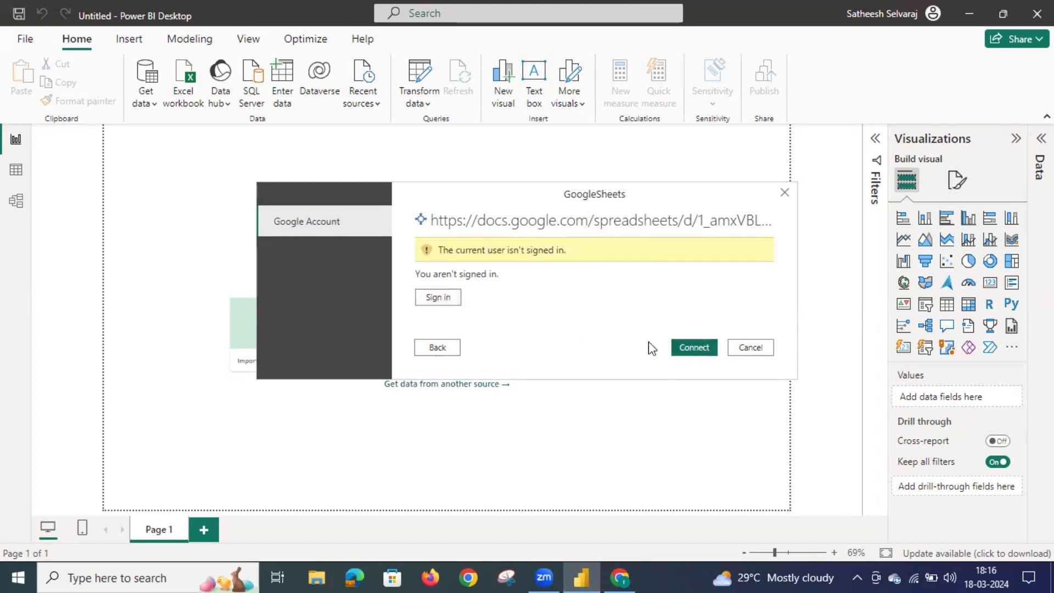
pyautogui.click(437, 300)
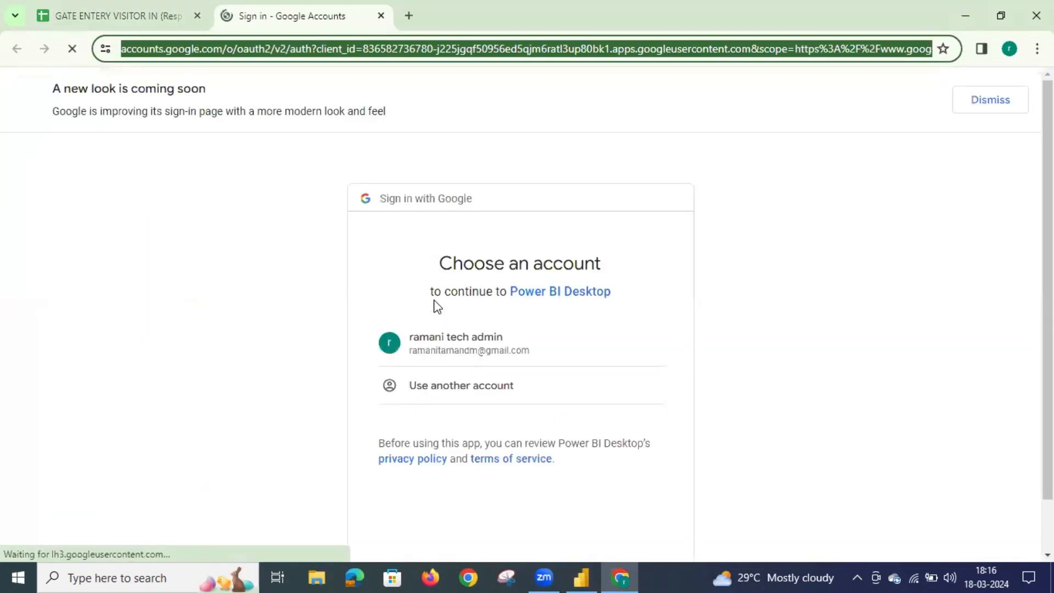
pyautogui.click(449, 345)
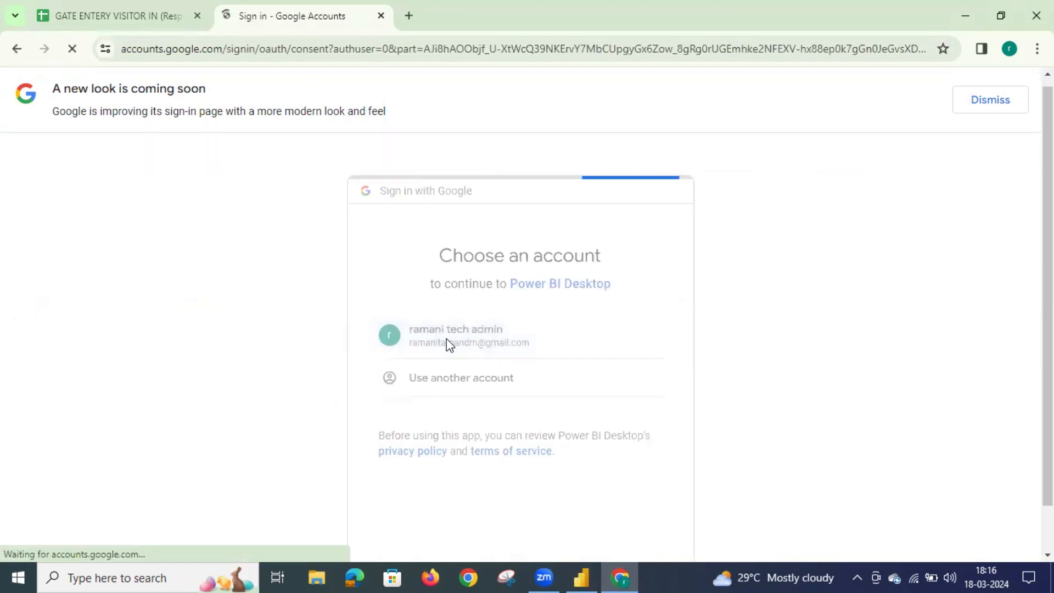
pyautogui.scroll(-4, 563, 393)
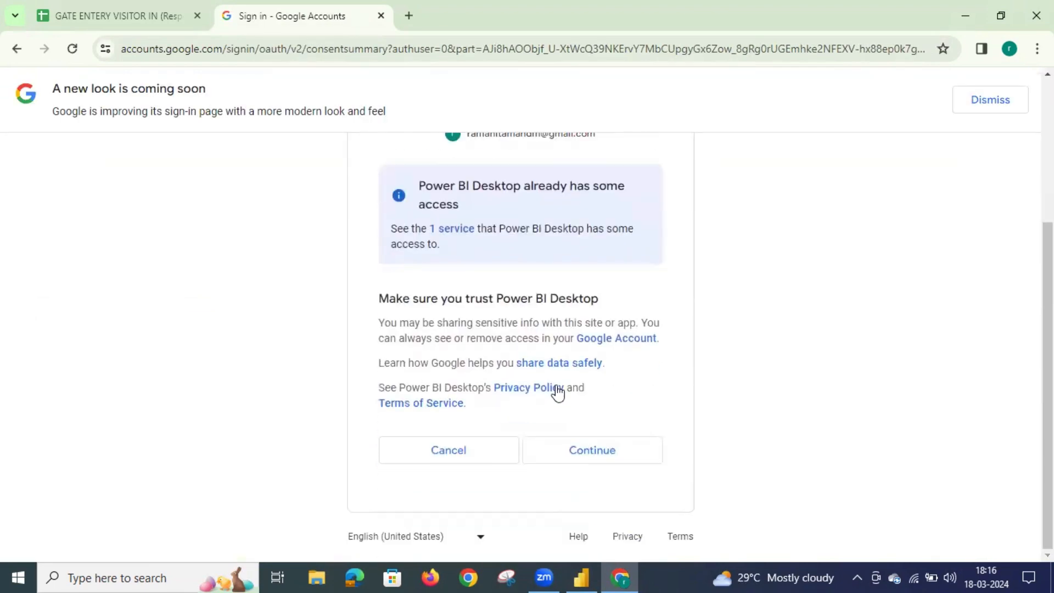
pyautogui.click(598, 454)
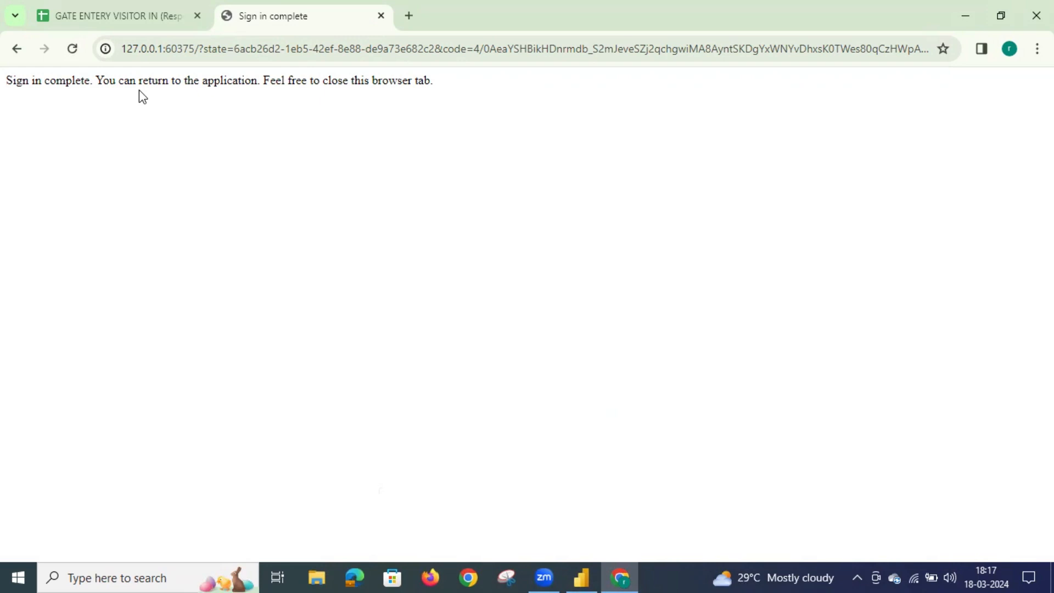
pyautogui.click(965, 14)
pyautogui.click(694, 350)
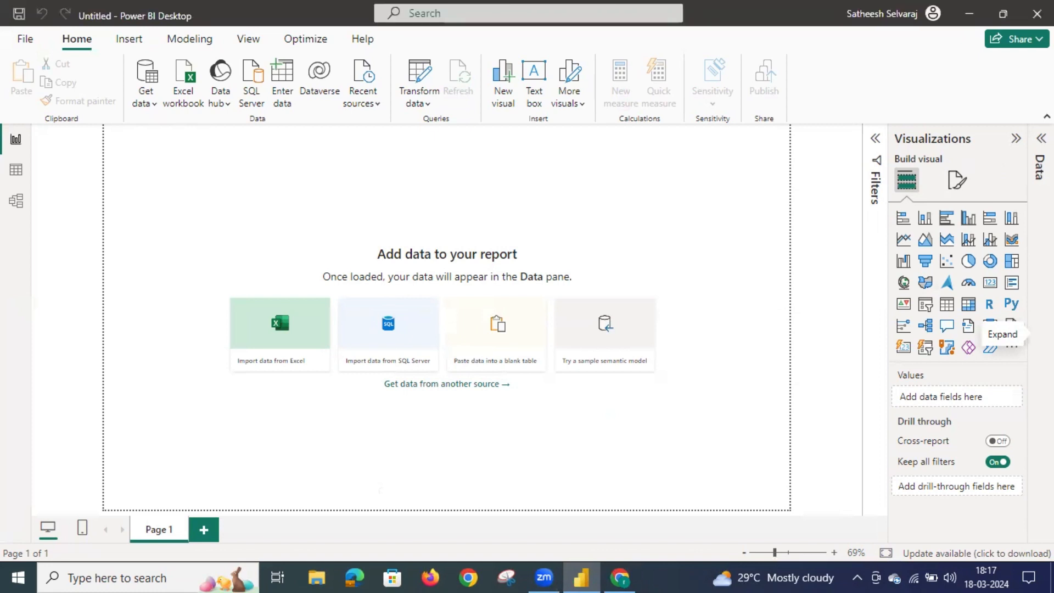
# Expand the Data pane and load the BOOKING, ENQUIRY, FDR Walkin, Form Responses 1, KYC WALKIN, NO PLATE and TEST DRIVE tables
pyautogui.click(1041, 138)
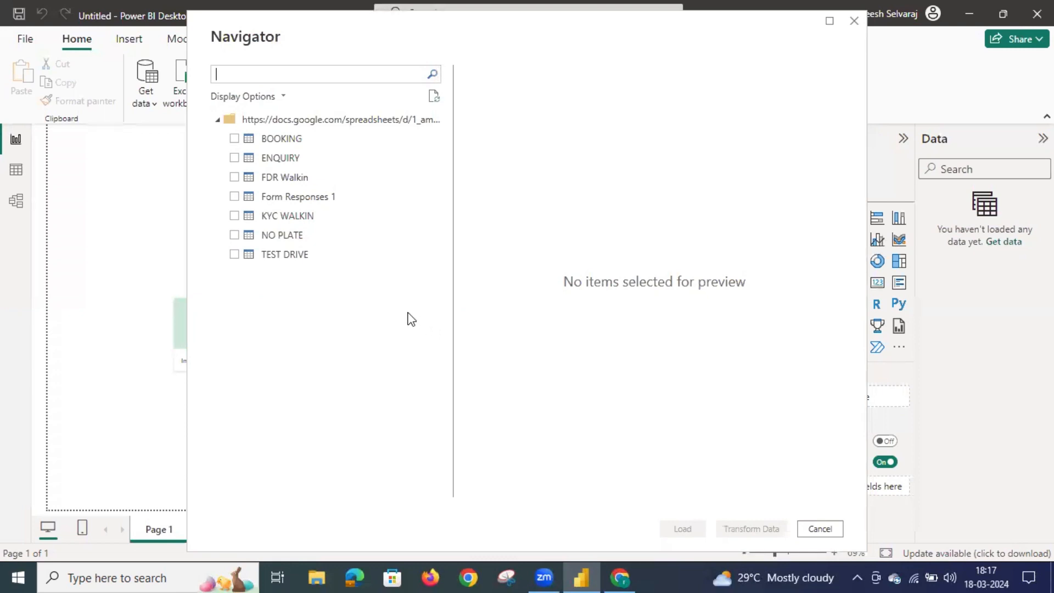
pyautogui.click(230, 138)
pyautogui.click(234, 158)
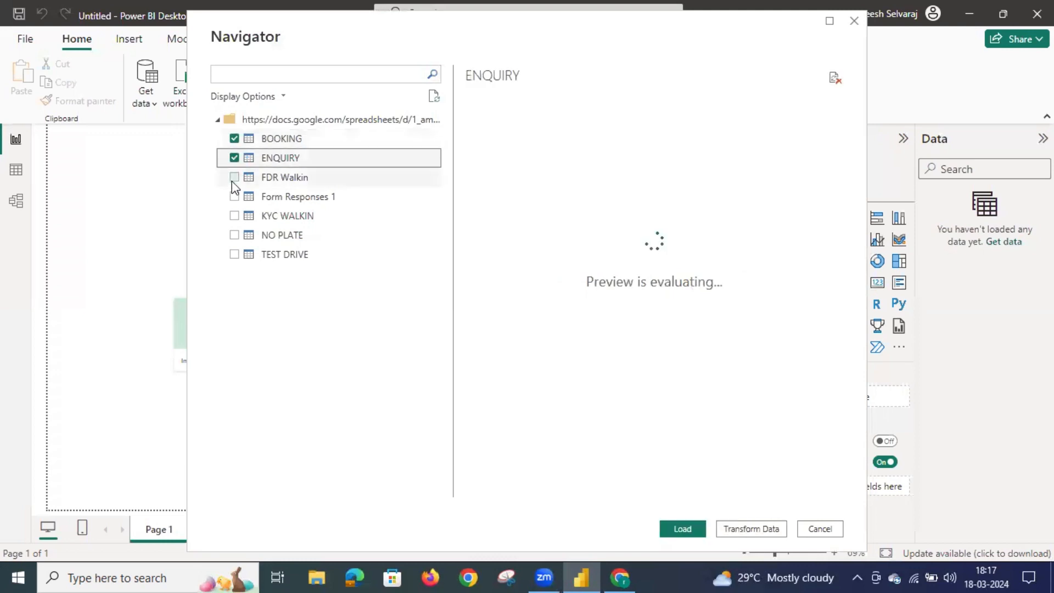
pyautogui.click(234, 177)
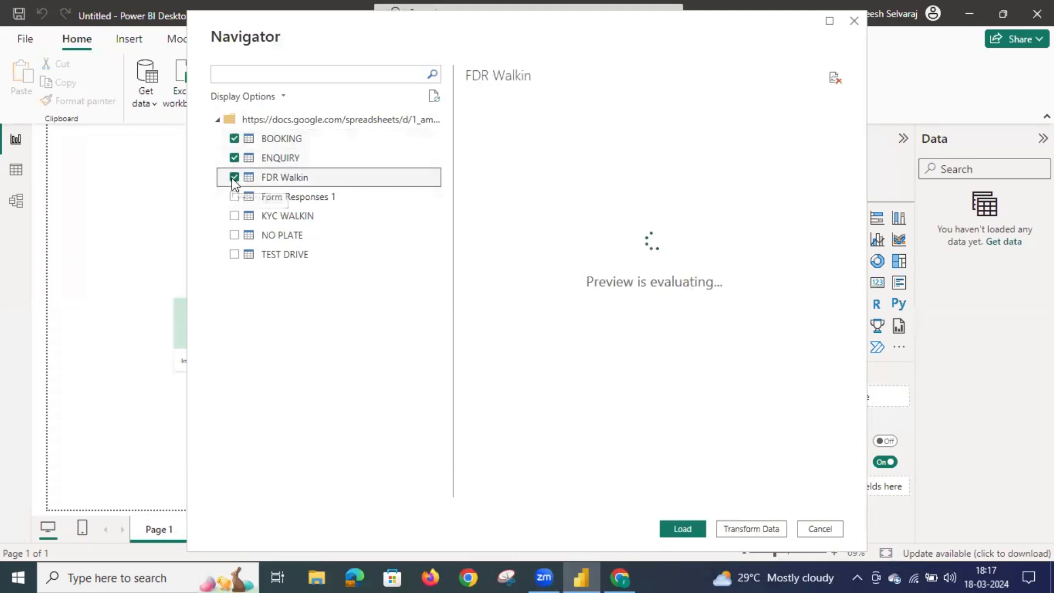
pyautogui.click(234, 196)
pyautogui.click(235, 216)
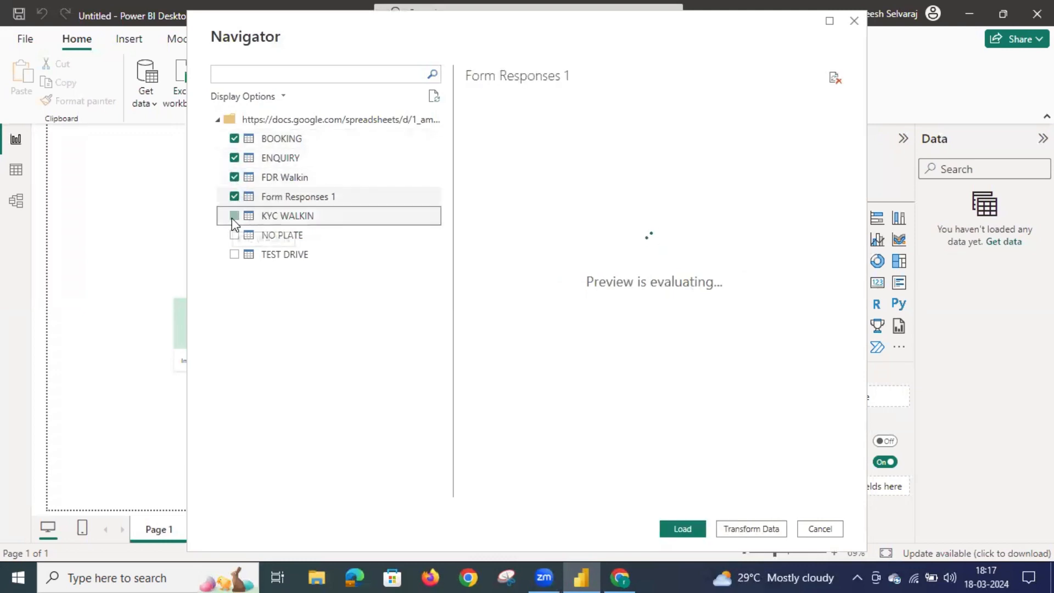
pyautogui.click(234, 235)
pyautogui.click(234, 254)
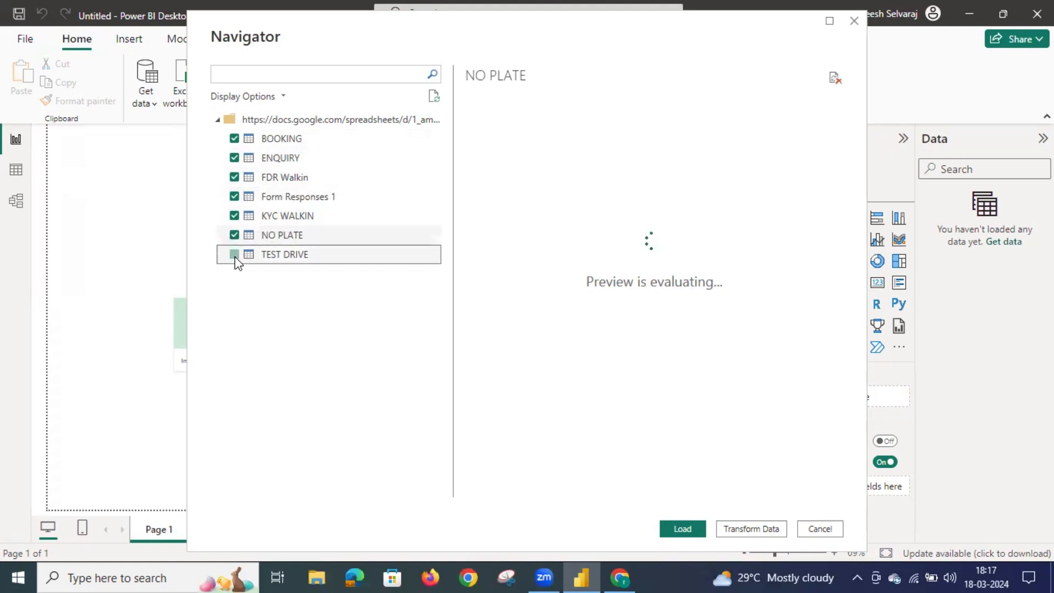
pyautogui.click(682, 529)
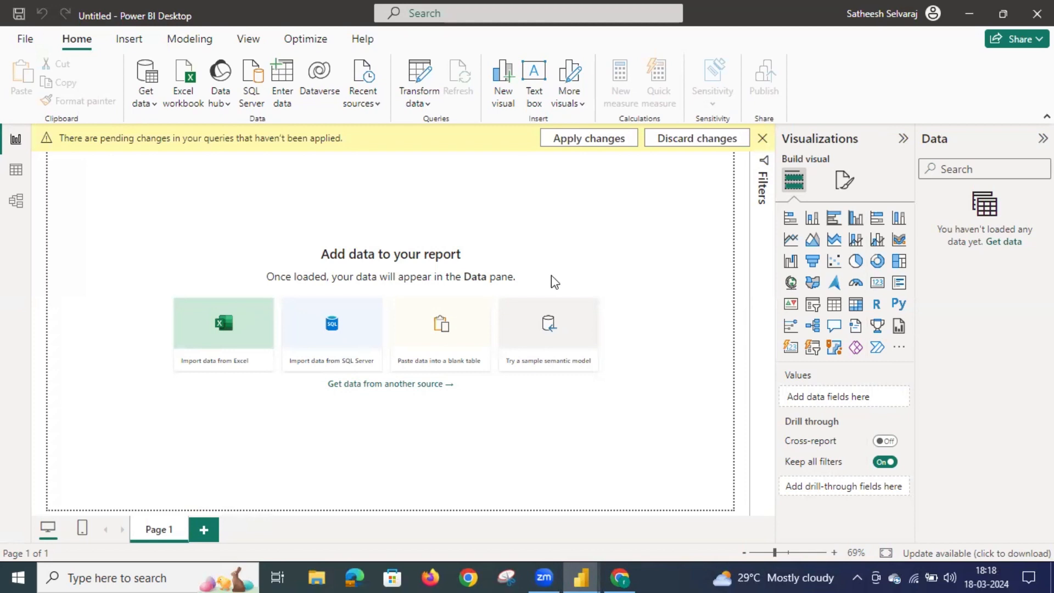
# Review the load status of each table and close the load summary
pyautogui.click(693, 138)
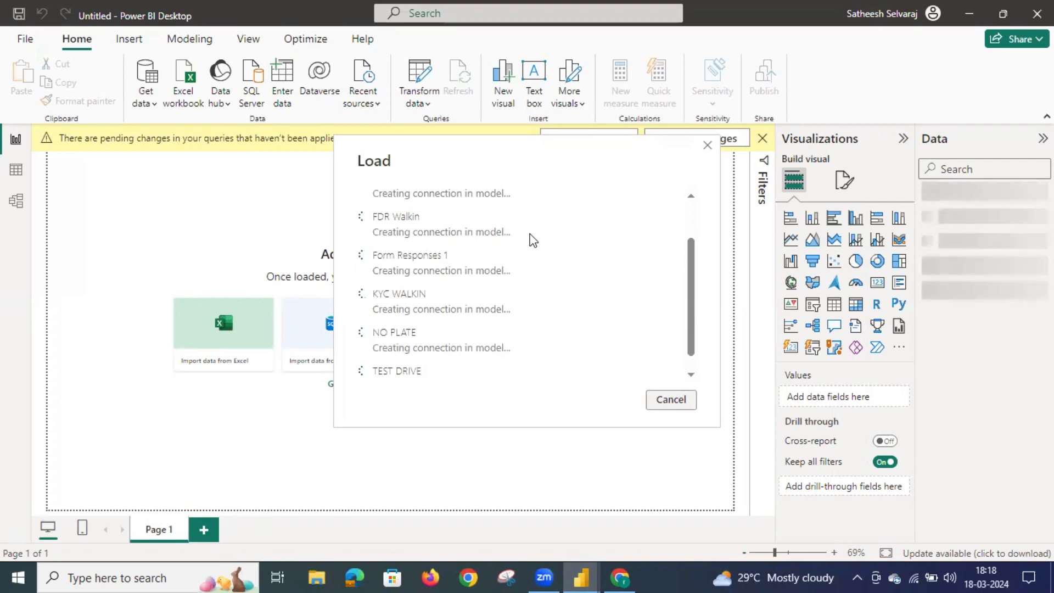
pyautogui.scroll(2, 532, 240)
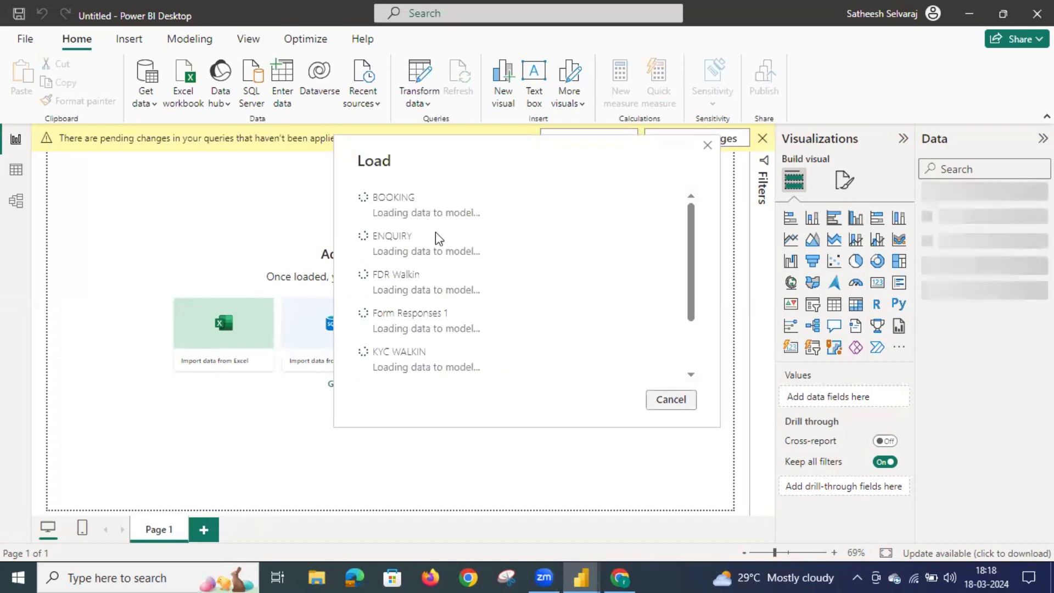
pyautogui.scroll(-2, 425, 283)
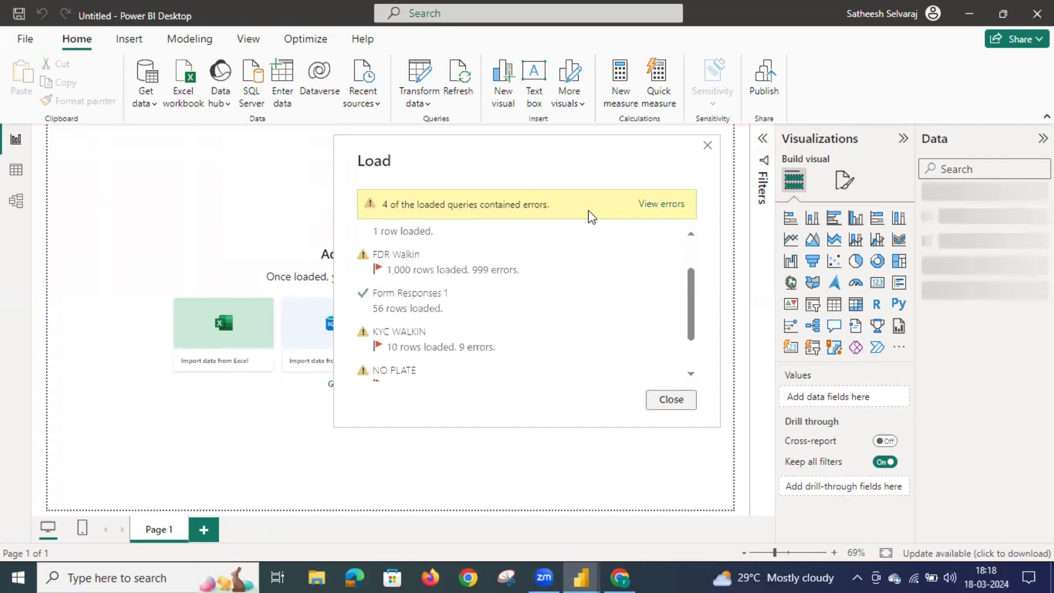
pyautogui.scroll(-3, 643, 306)
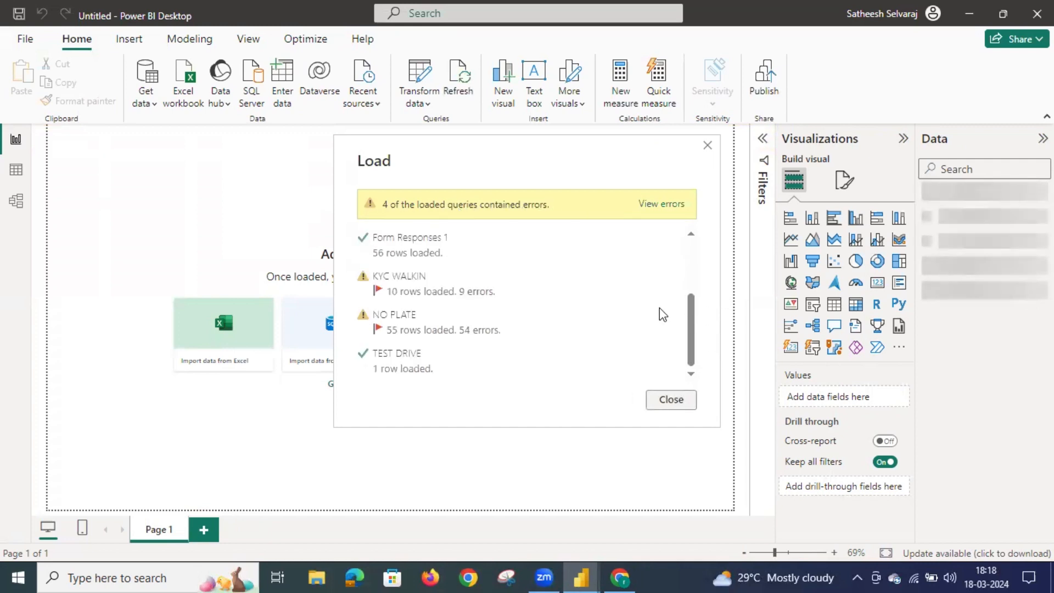
pyautogui.click(671, 400)
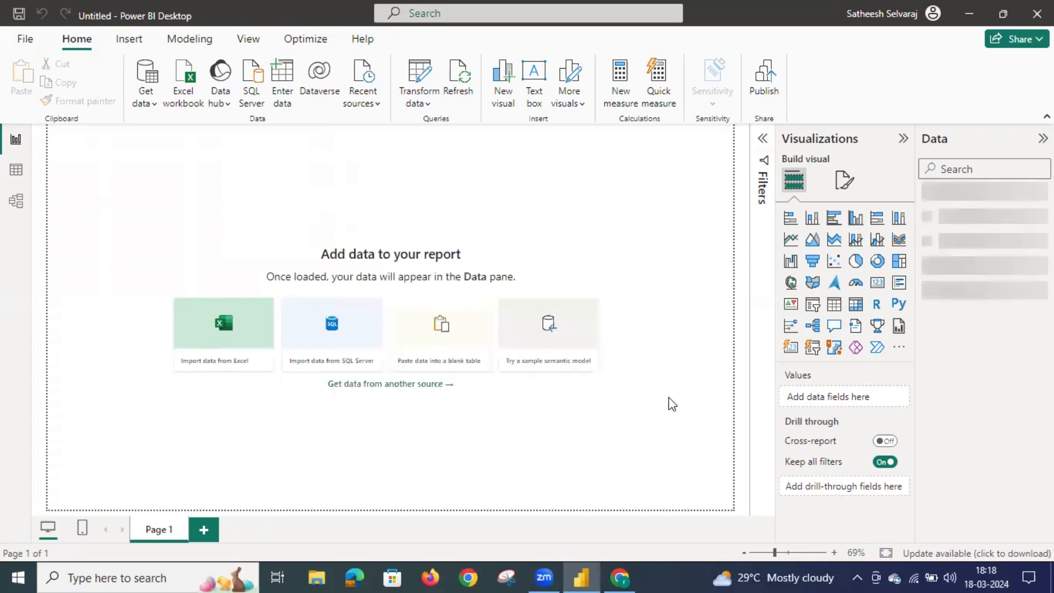